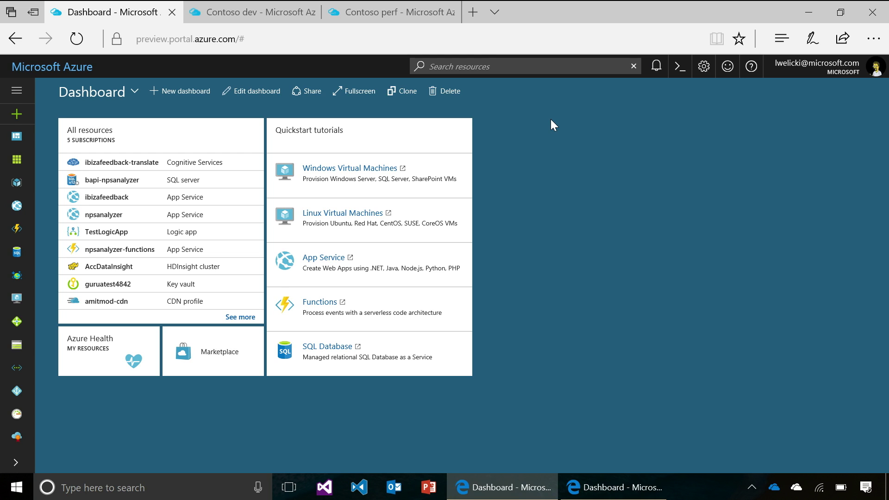
Step: Check the recent resources offered by the global search, and review the portal's keyboard shortcuts in Help
left_click(505, 71)
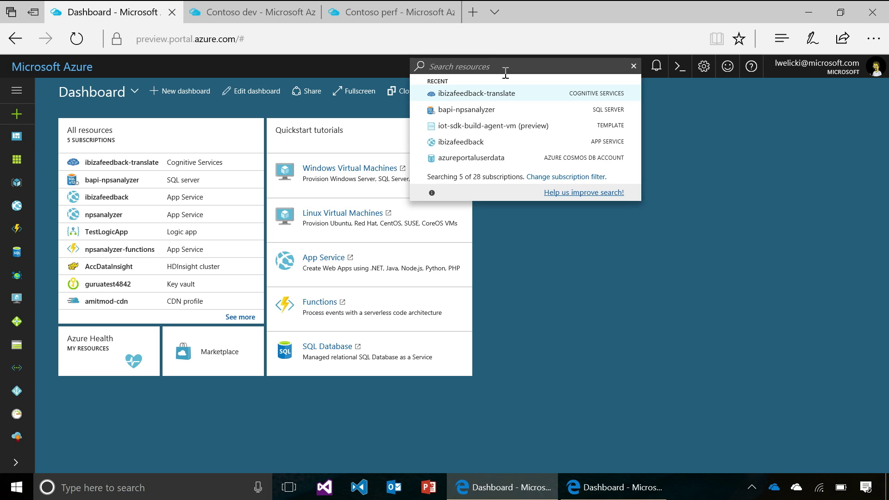
key("Escape")
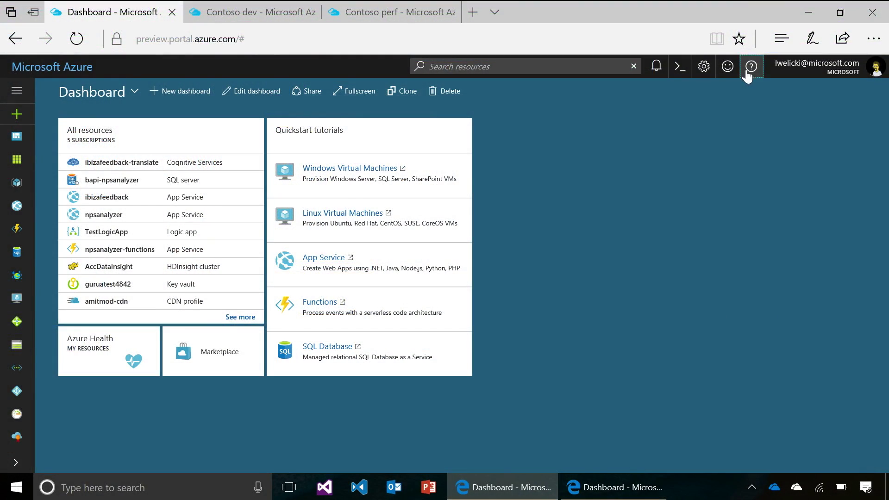
left_click(750, 68)
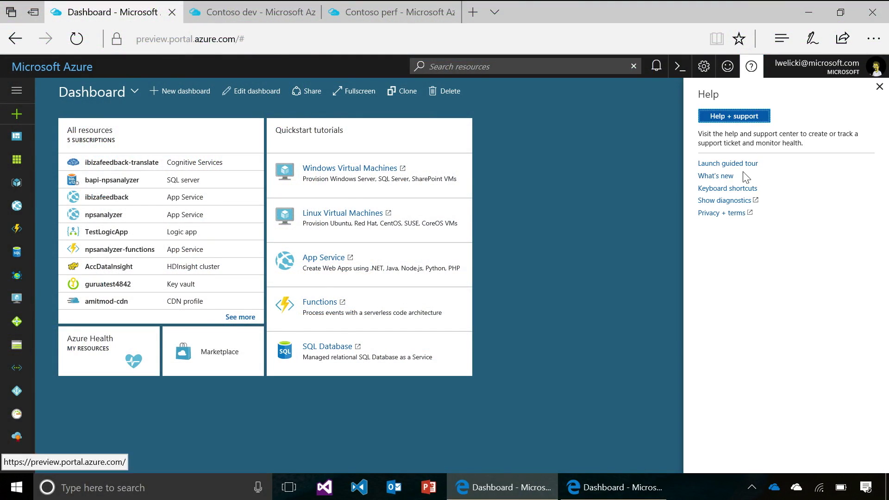
left_click(729, 190)
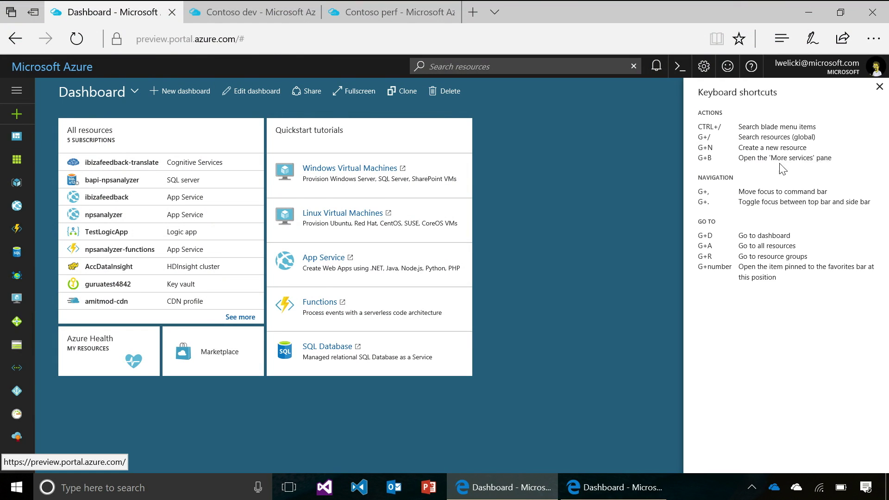
left_click(882, 89)
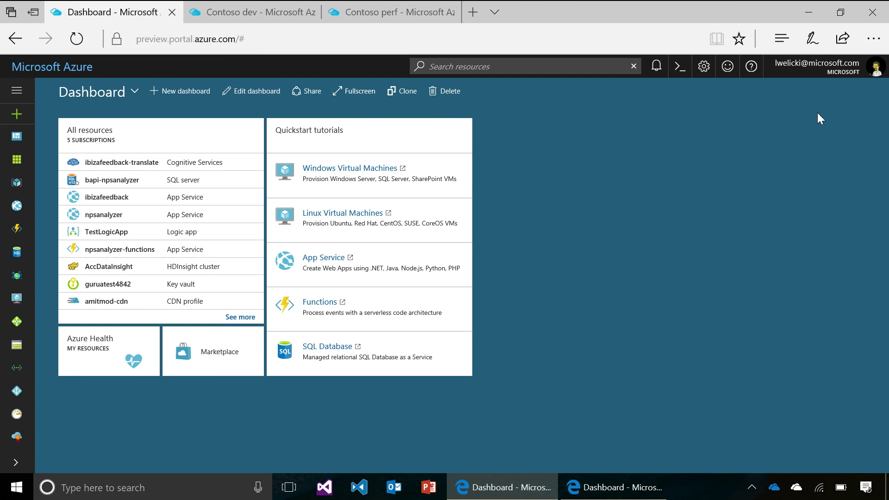
right_click(710, 165)
left_click(583, 174)
Step: Search all portal resources for "screenreader" and open the ScreenReader1 virtual machine from the results
left_click(491, 69)
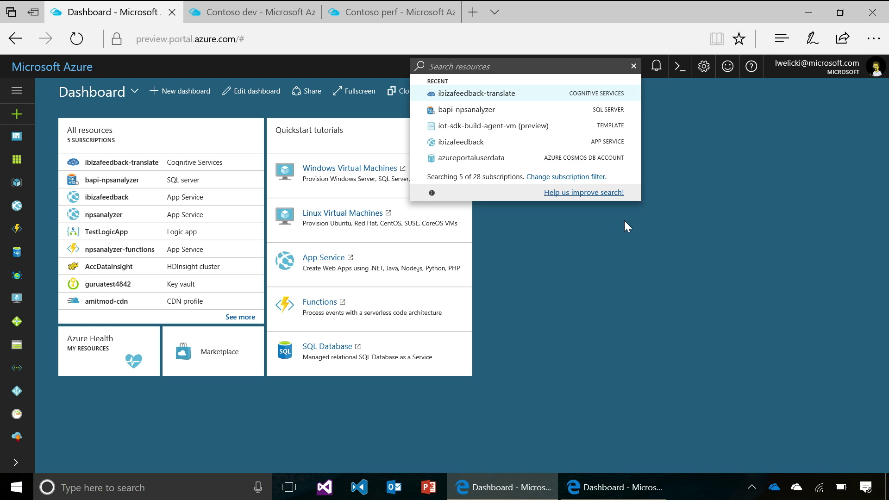
type("screenreader")
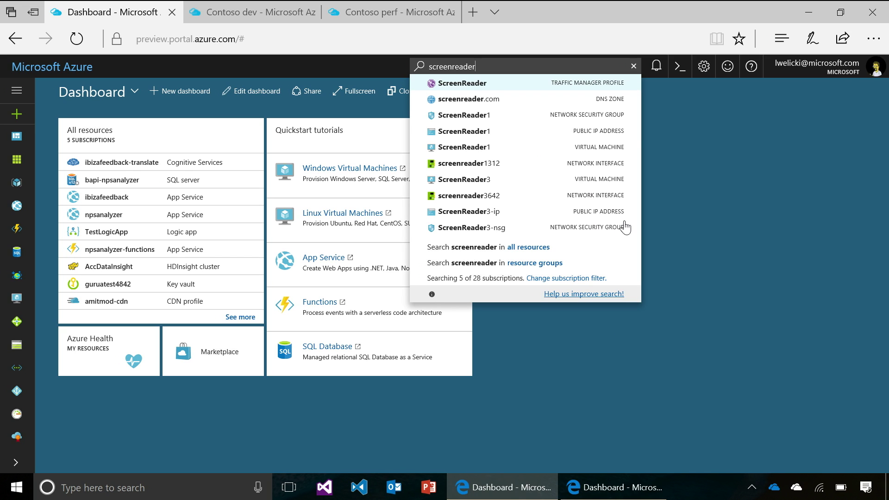
key("Down")
key("Down")
key("Down")
key("Down")
key("Down")
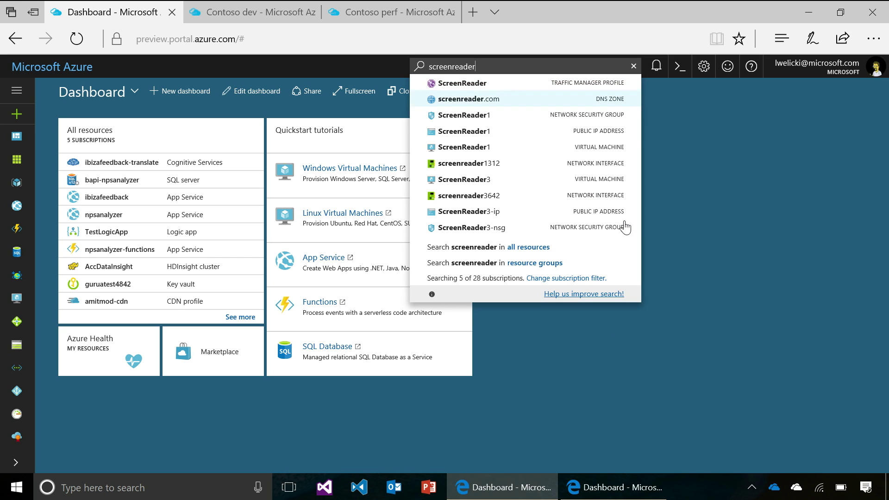
key("Down")
key("Up")
key("Up")
key("Up")
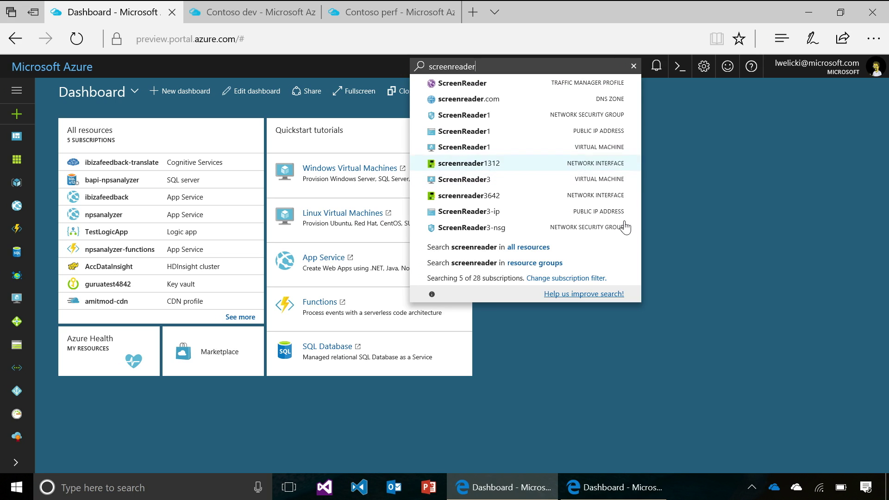
key("Down")
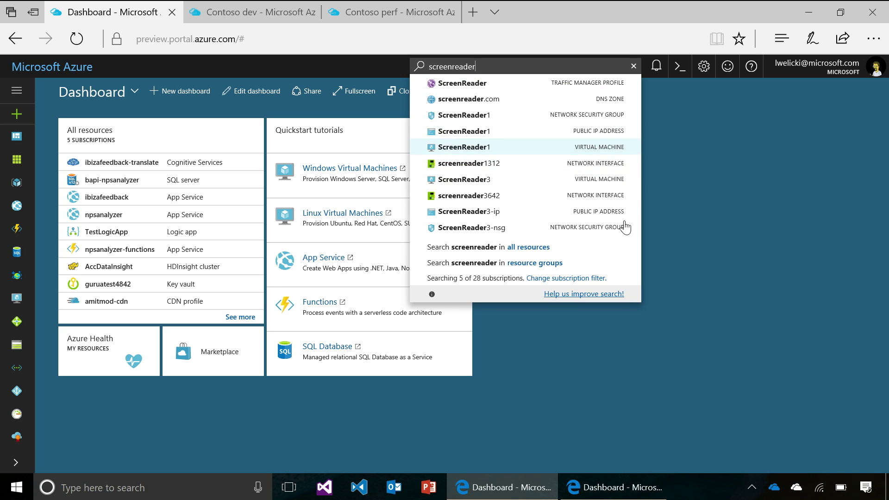
key("Return")
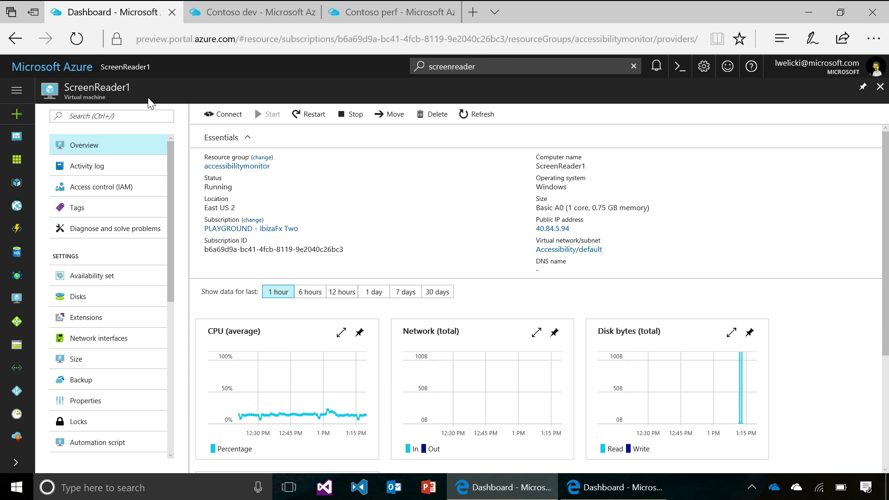
Step: Close the virtual machine's page and list all resources grouped by resource group
left_click(118, 117)
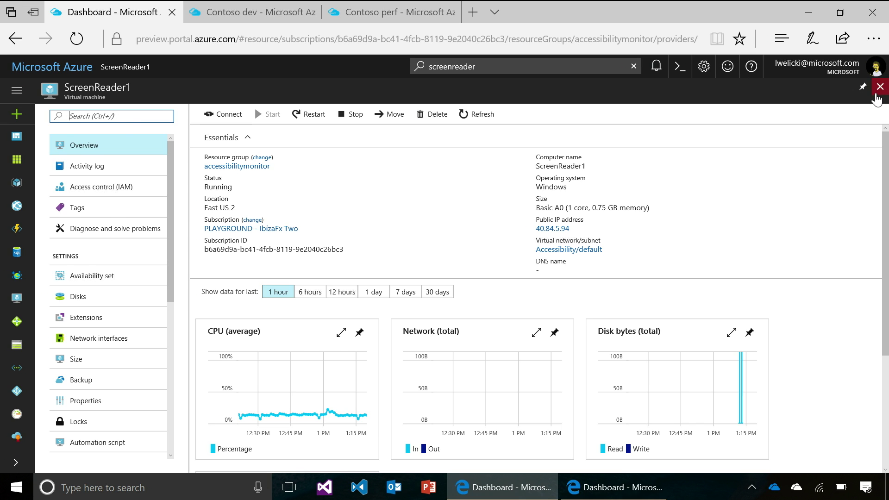
left_click(879, 87)
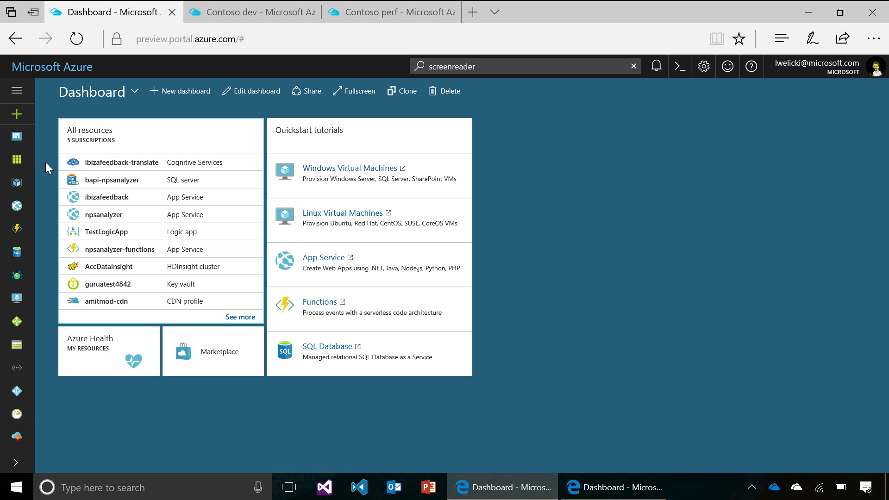
left_click(21, 160)
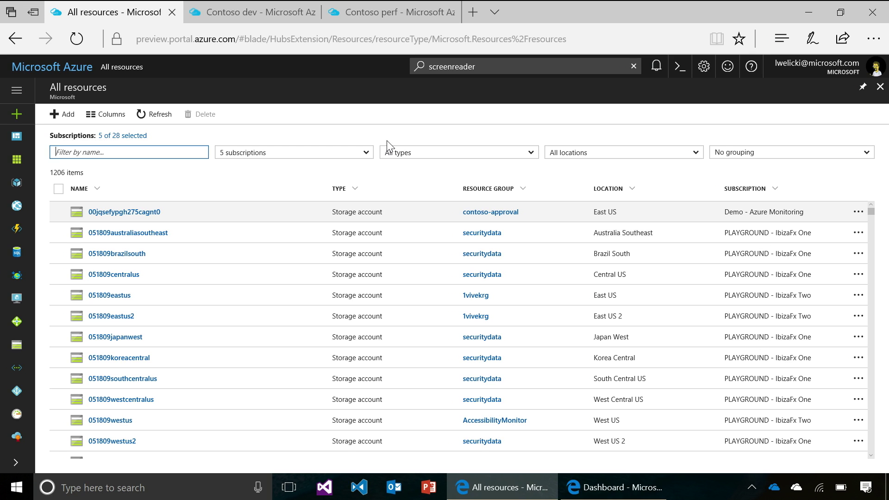
left_click(761, 158)
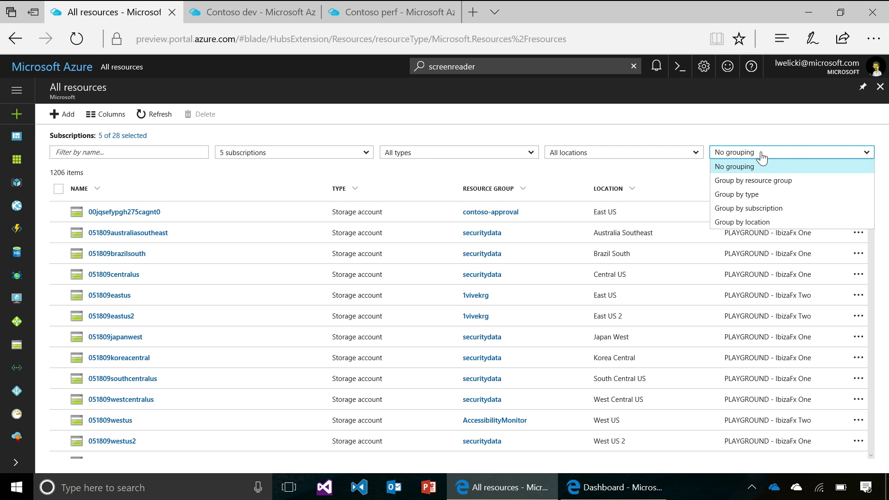
left_click(753, 180)
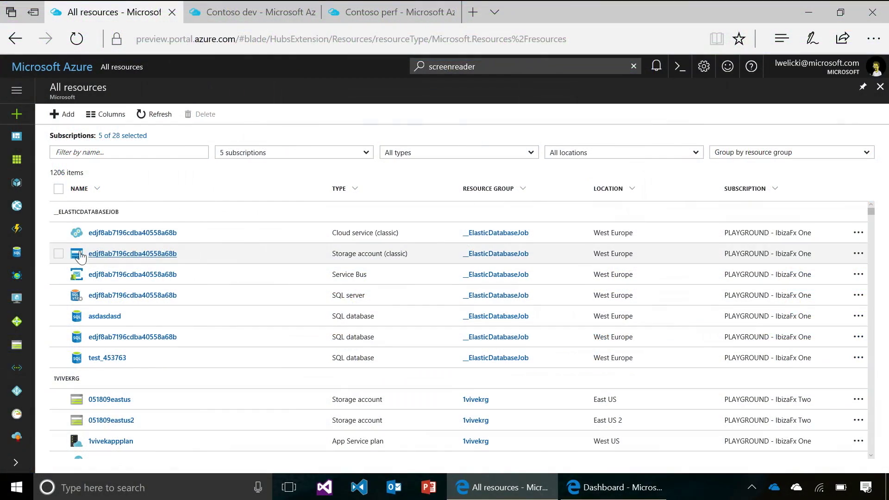
Step: Select the first four resources in the __ElasticDatabaseJob group and view their bulk delete confirmation, dismissing it without deleting anything
left_click(58, 232)
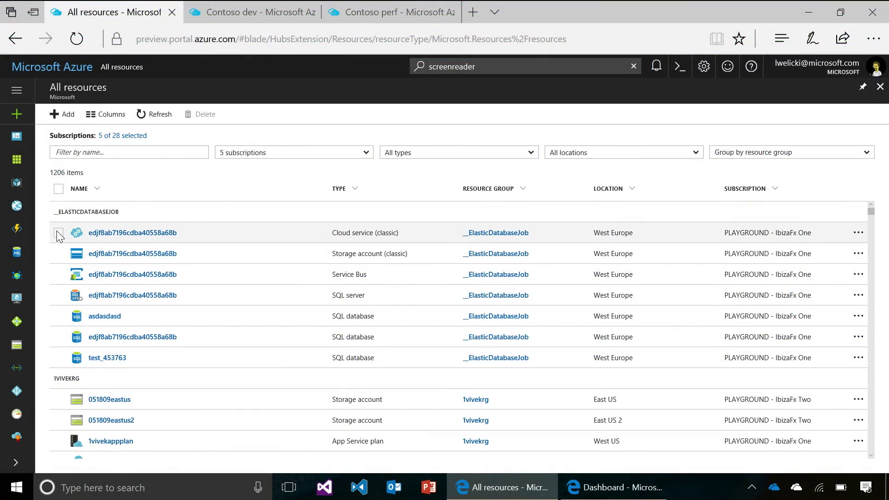
left_click(58, 253)
left_click(58, 274)
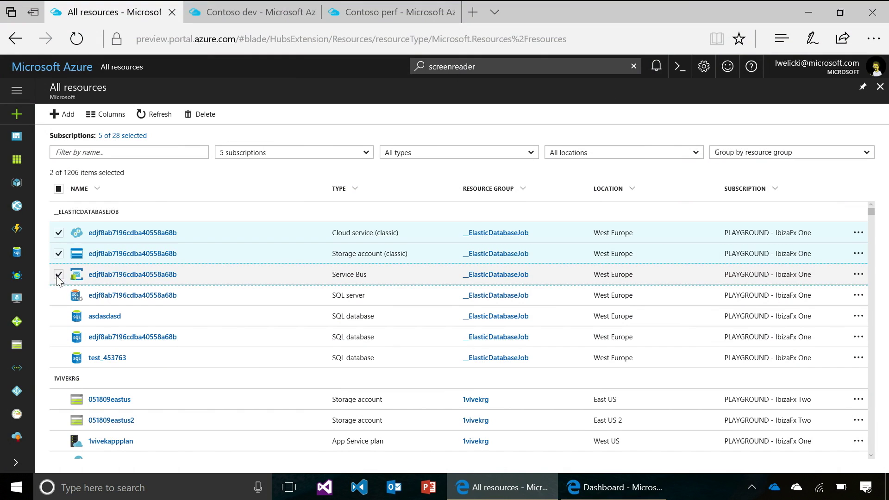
left_click(58, 295)
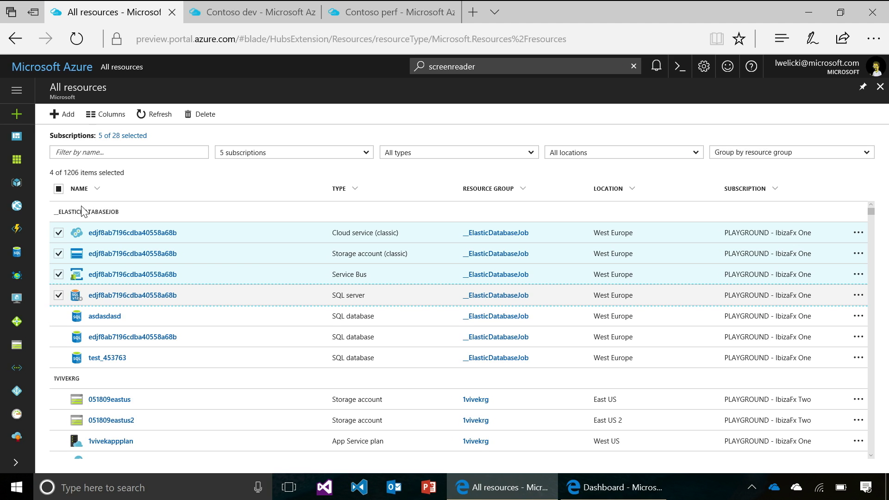
left_click(206, 115)
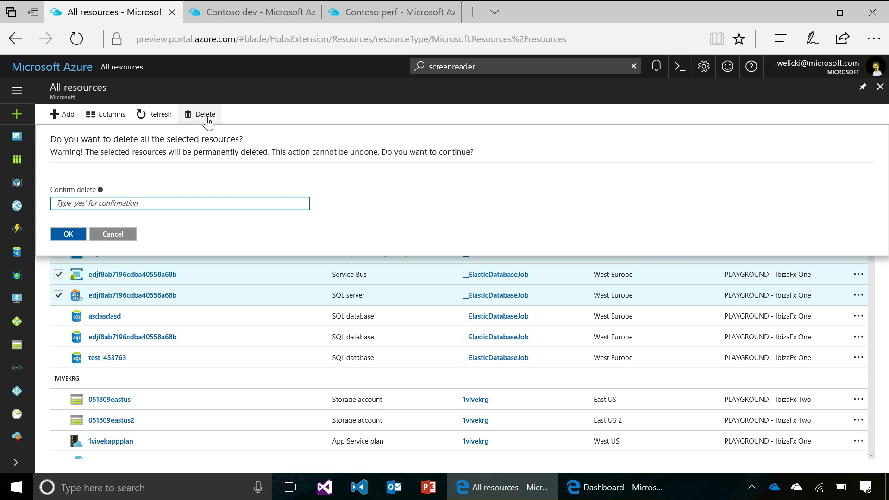
left_click(206, 115)
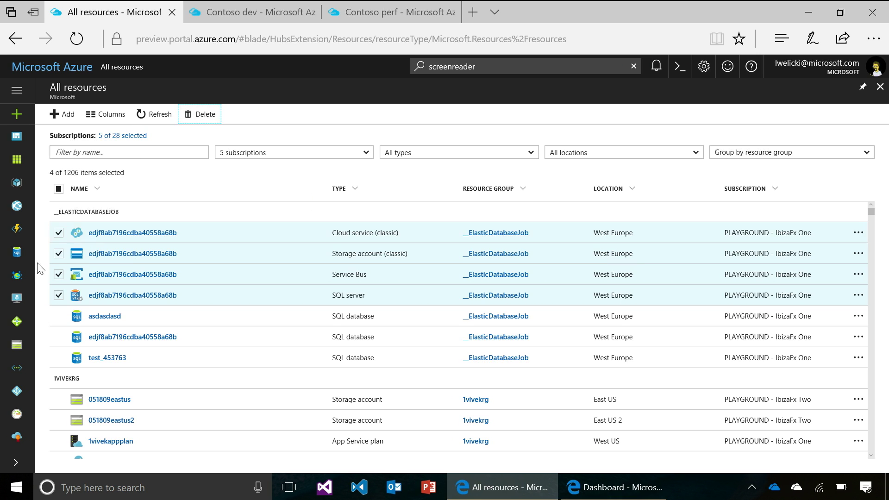
Step: Show the virtual machines list, filter it by the name "screenreader" and select all matching machines
left_click(18, 299)
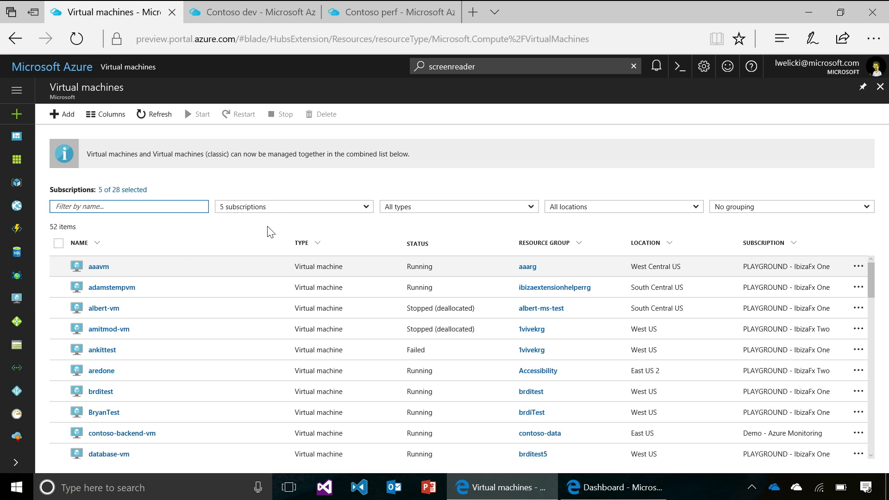
type("screenreader")
left_click(59, 243)
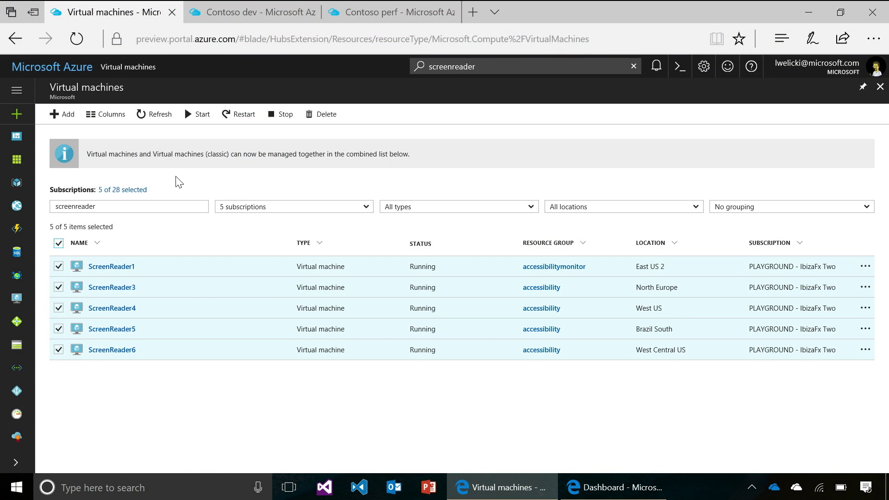
Step: Deselect all the virtual machines and clear the name filter on the list
left_click(59, 243)
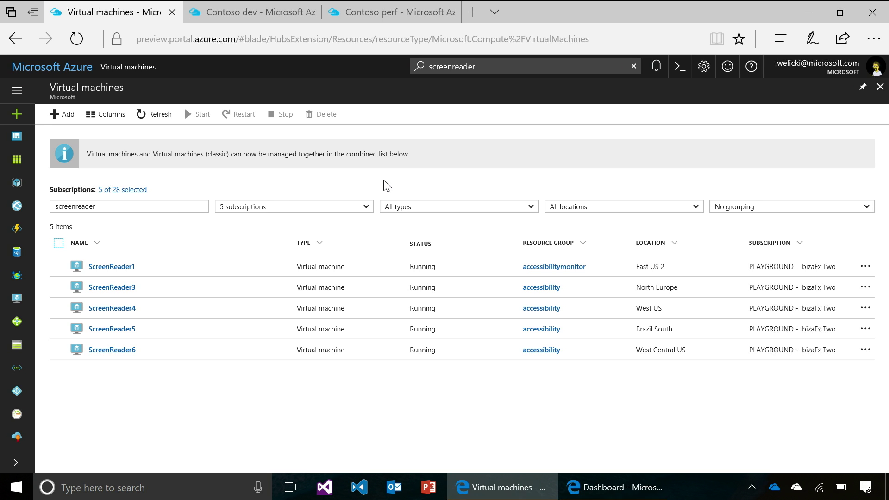
double_click(158, 207)
key("BackSpace")
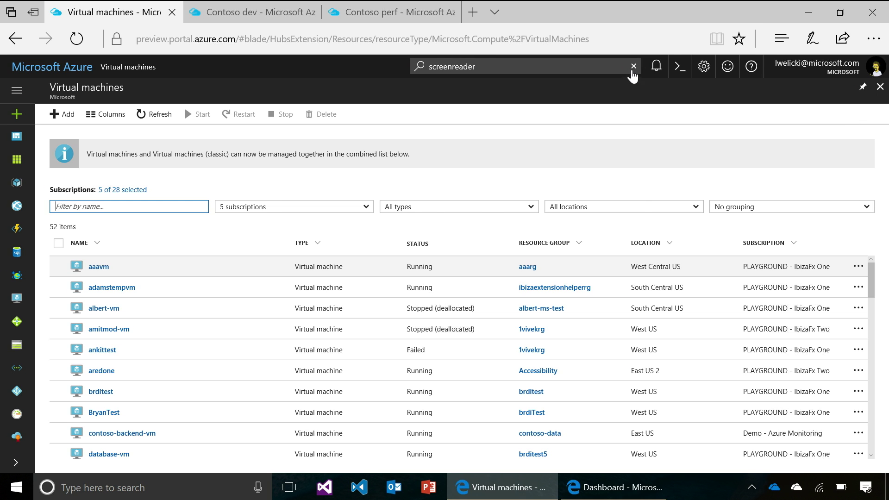
Step: Replace the global search with "custom template" and open the "Deploy a custom template" result
left_click(633, 67)
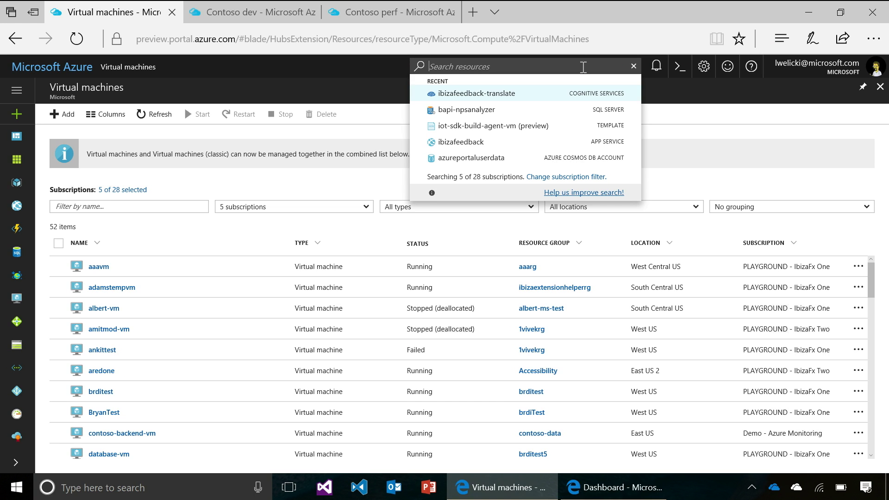
type("custom template")
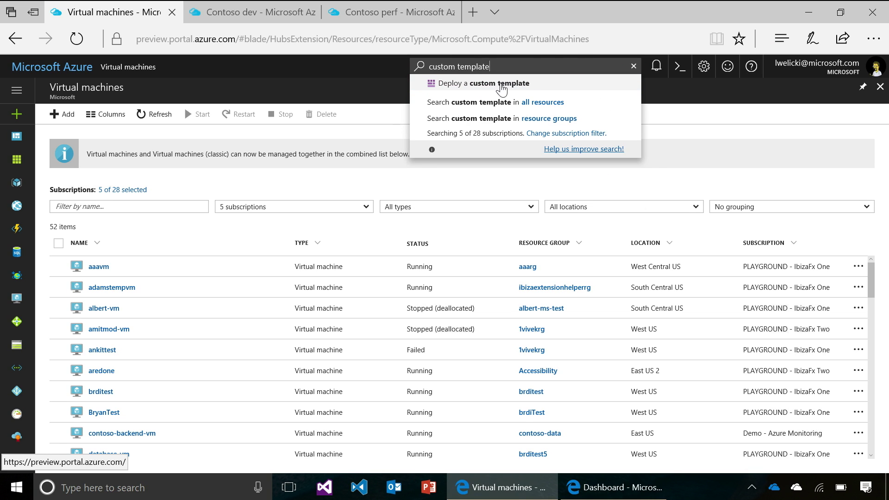
left_click(502, 85)
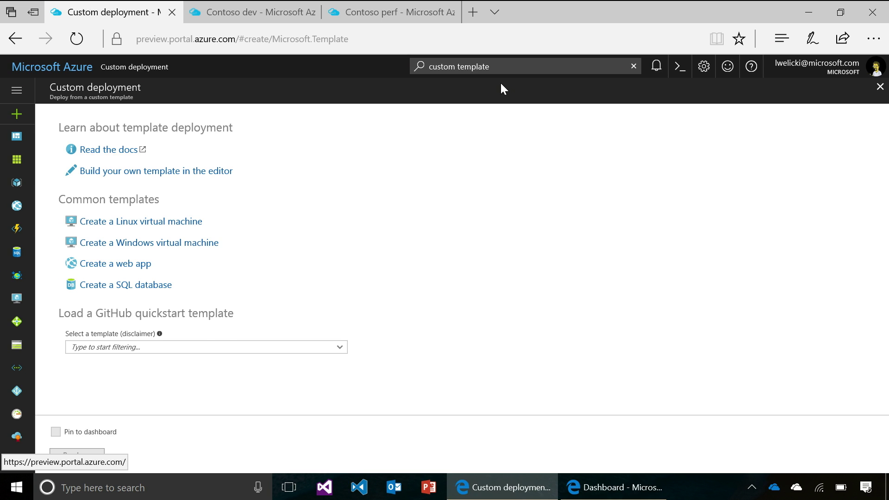
Step: Filter the GitHub quickstart templates by "web" and choose 201-documentdb-webapp
left_click(199, 347)
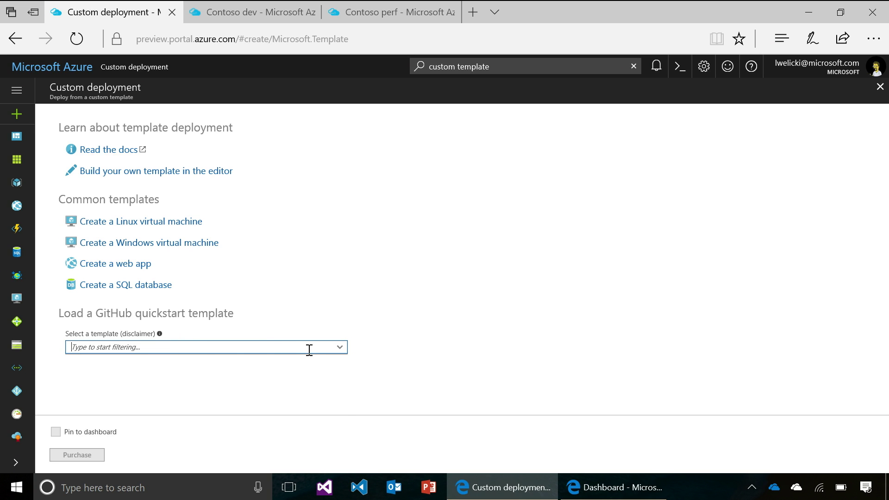
type("web")
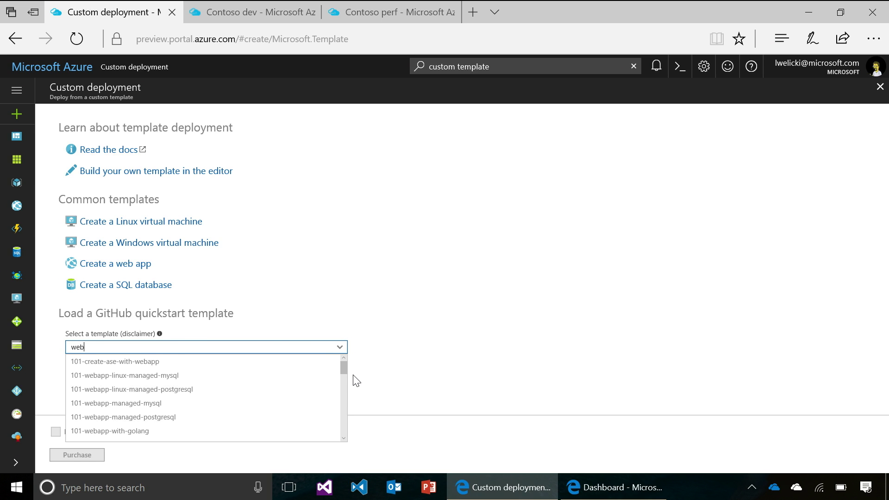
left_click(343, 438)
left_click(344, 438)
left_click(344, 438)
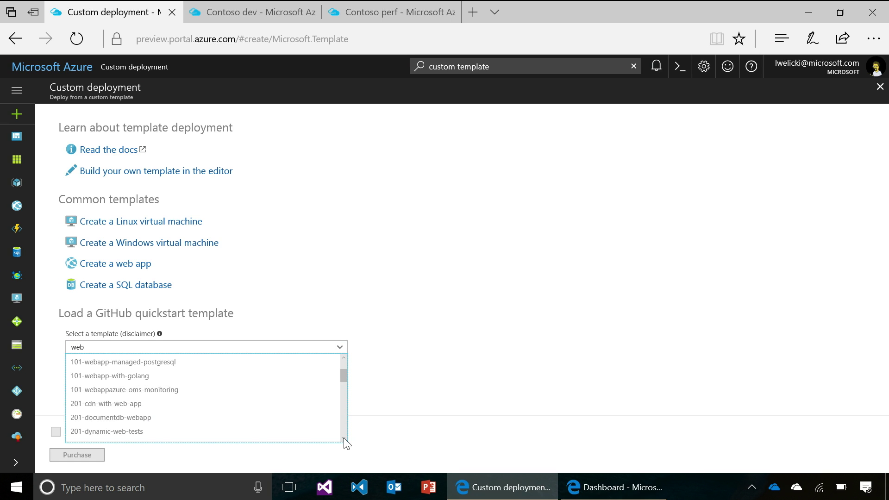
left_click(197, 422)
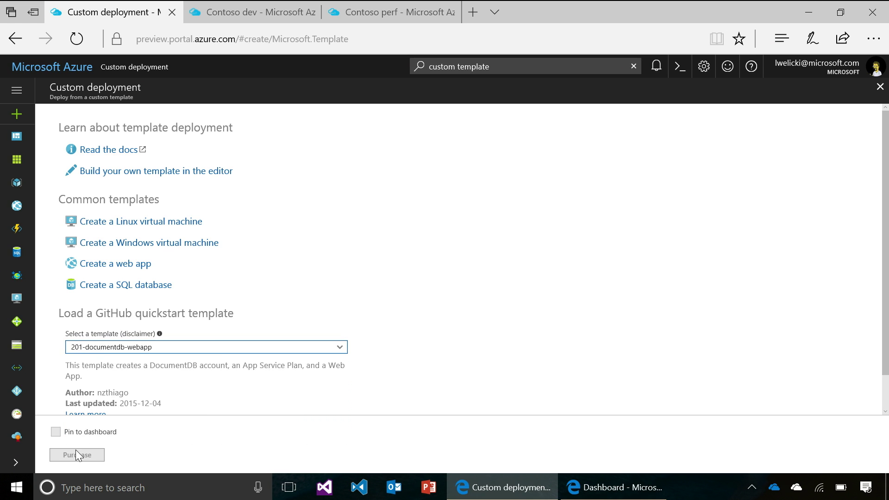
Step: Open the chosen quickstart template for editing and expand Variables in its outline
scroll(134, 378, "down", 1)
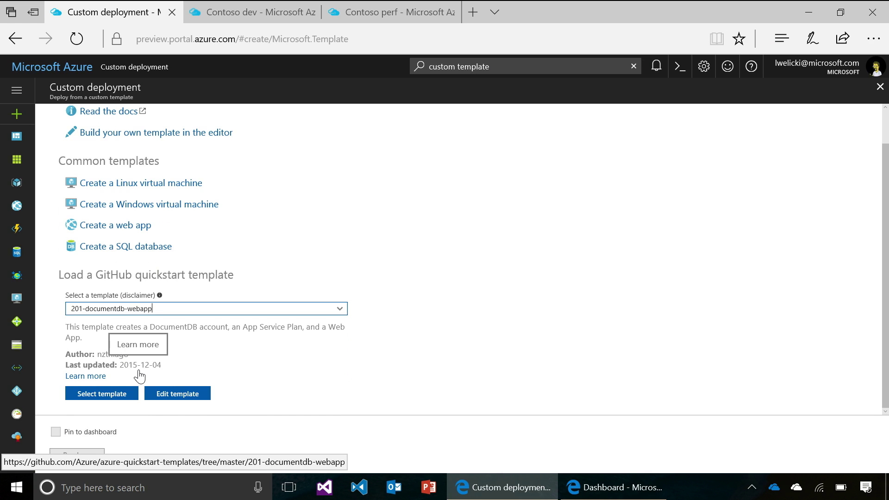
left_click(163, 393)
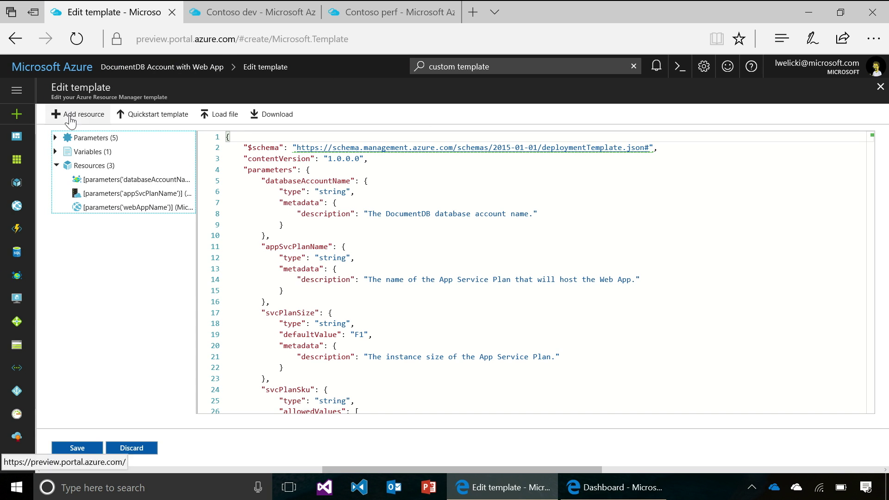
left_click(57, 152)
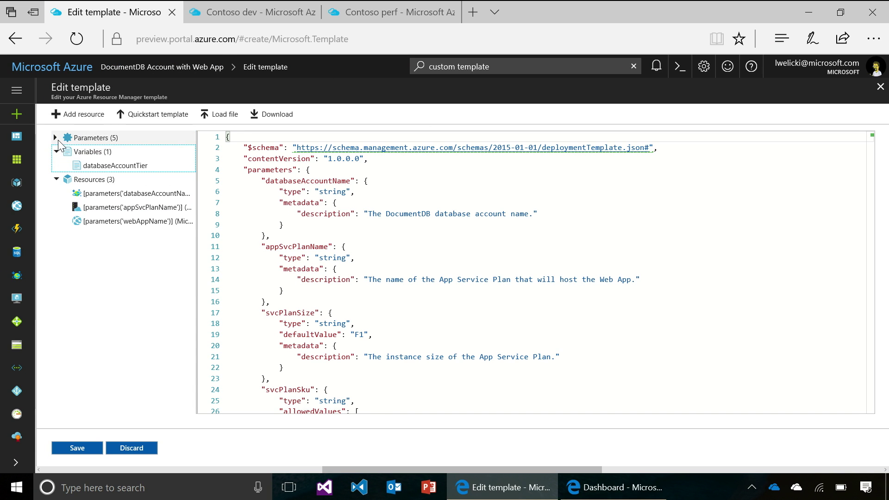
Step: Expand Parameters in the template outline and go to the web app resource's definition
left_click(55, 138)
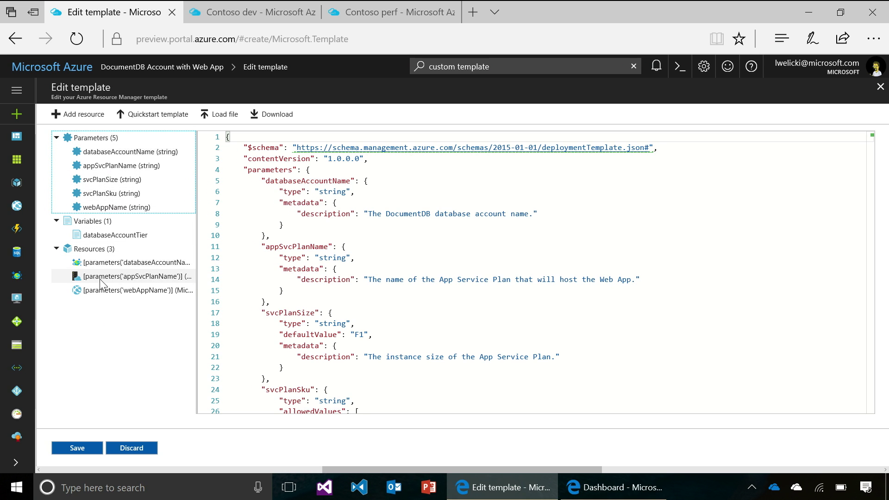
left_click(105, 293)
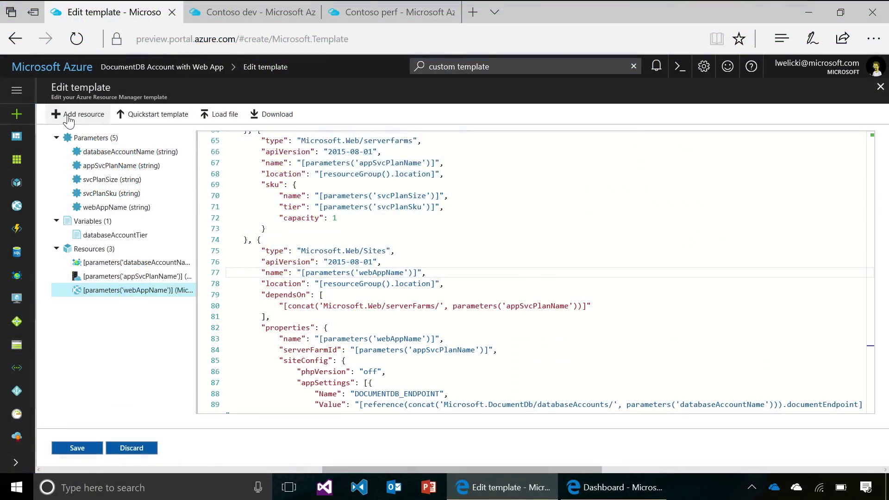
Step: Add a storage account resource named "demo" to the template and go to its definition
left_click(69, 120)
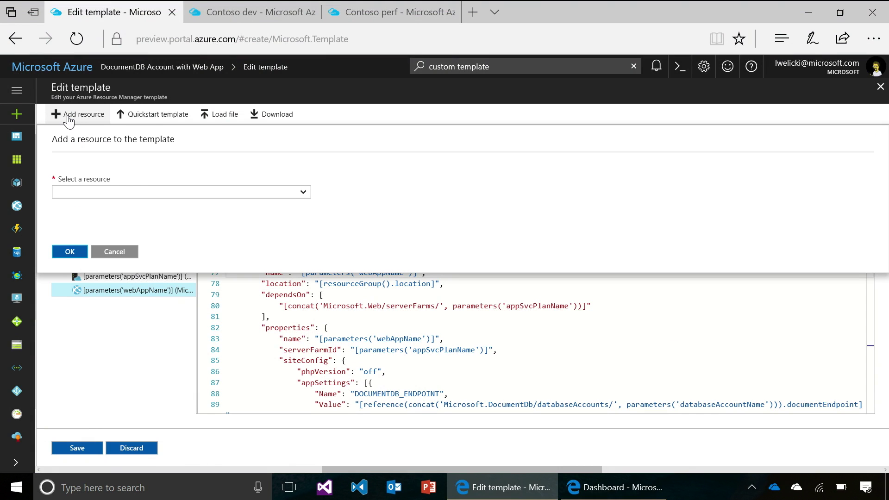
left_click(305, 195)
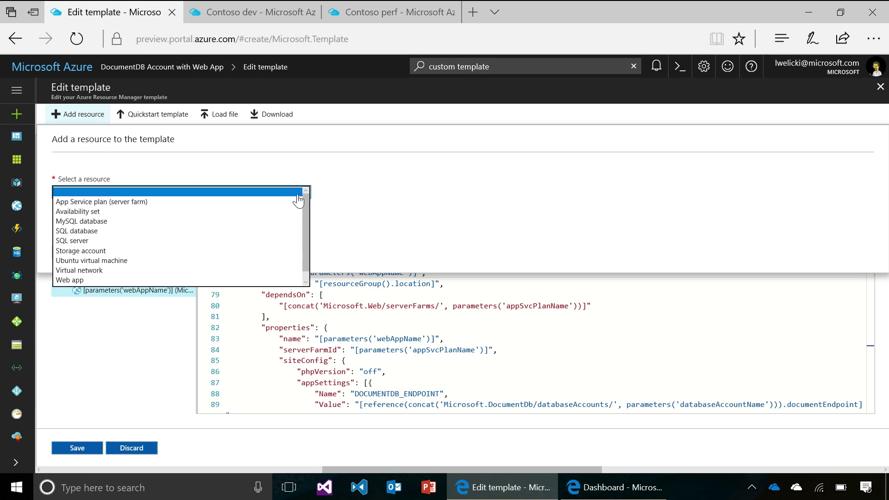
left_click(105, 251)
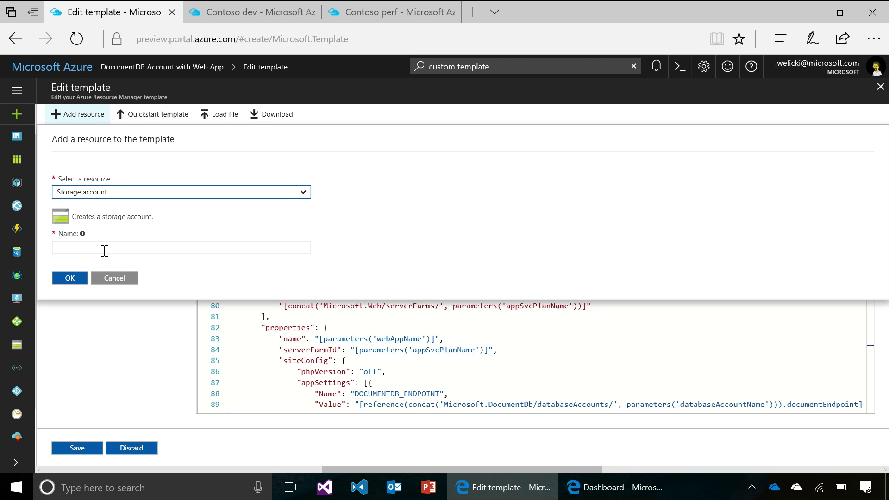
left_click(98, 247)
type("demo")
left_click(69, 278)
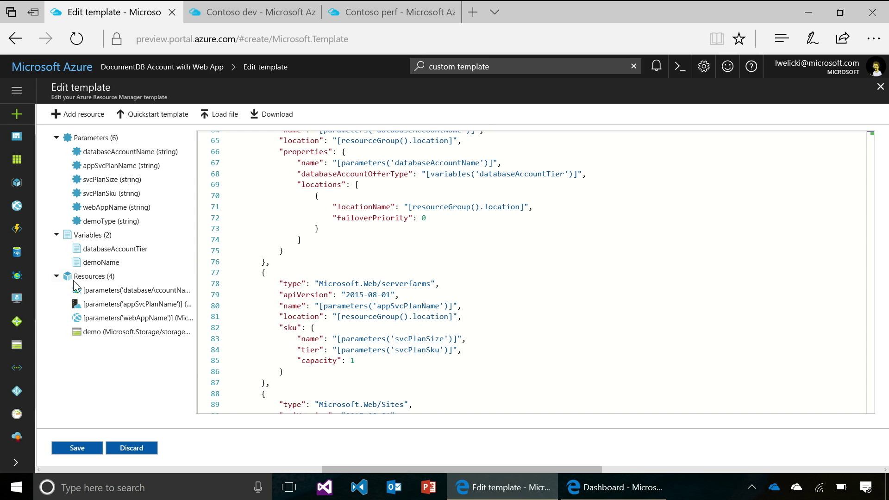
left_click(106, 331)
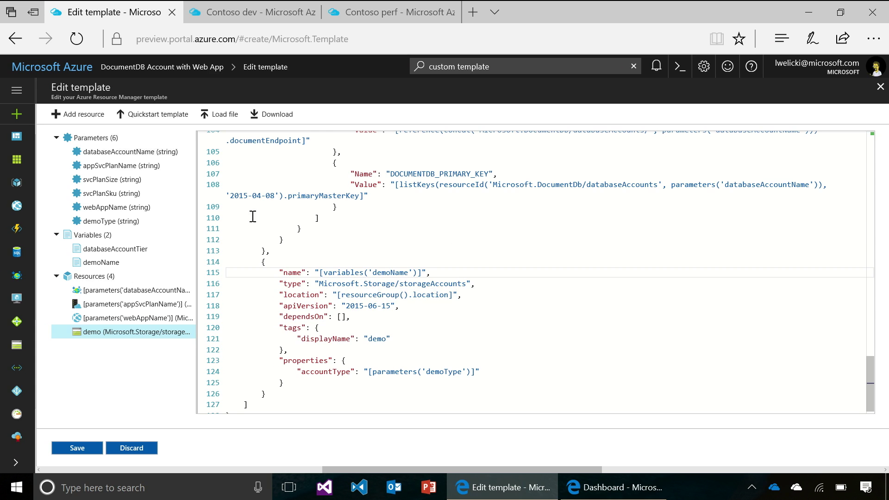
Step: Extend the webAppName parameter's description to "The name of the Web App and Storage account."
left_click(145, 206)
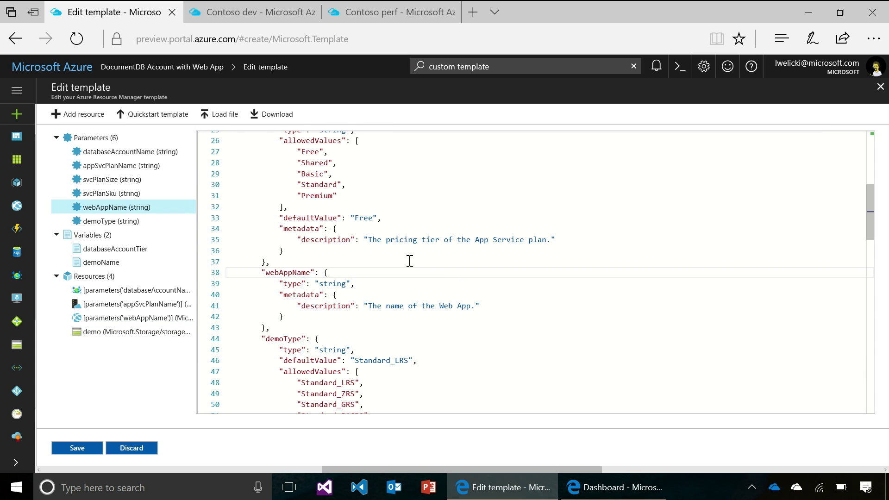
left_click(472, 305)
type("and Storage ")
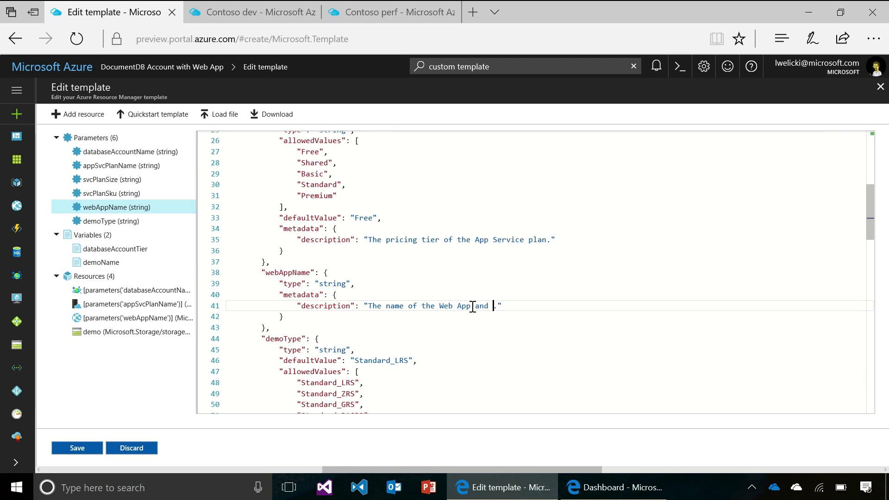
type("account")
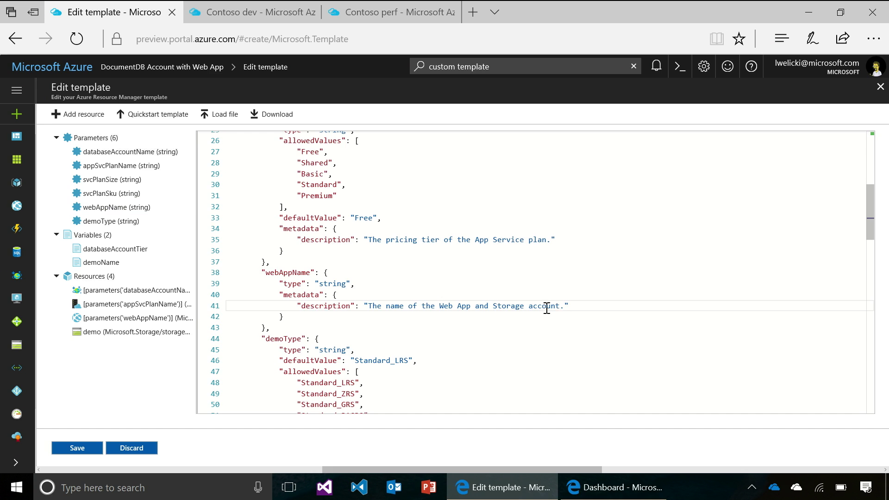
Step: Change the demo storage account's name expression to "[parameters('webAppName')]" in its resource definition
left_click(145, 332)
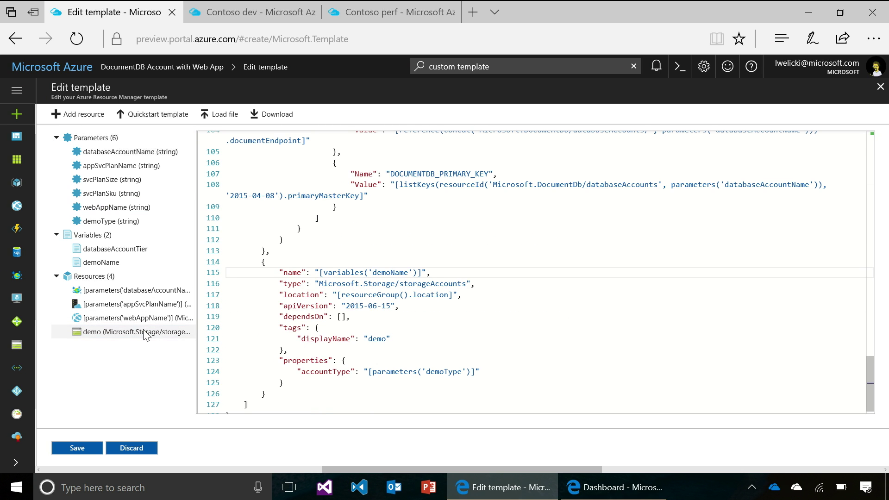
double_click(346, 273)
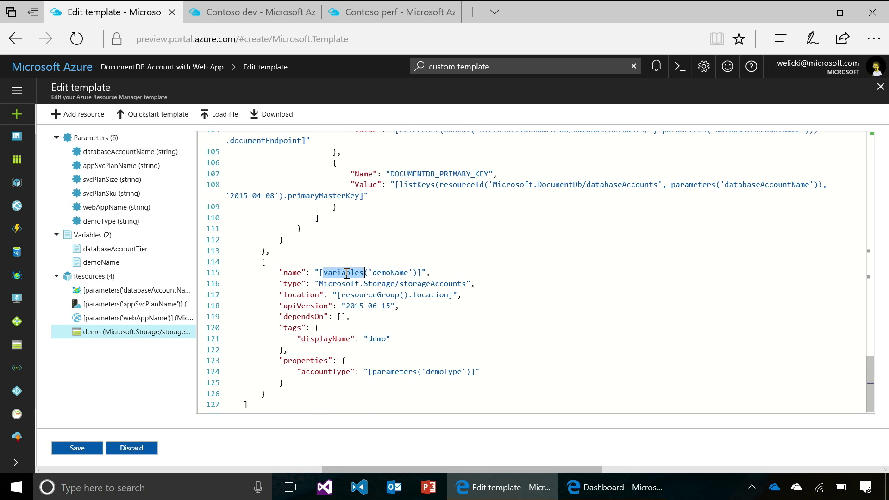
type("parameters")
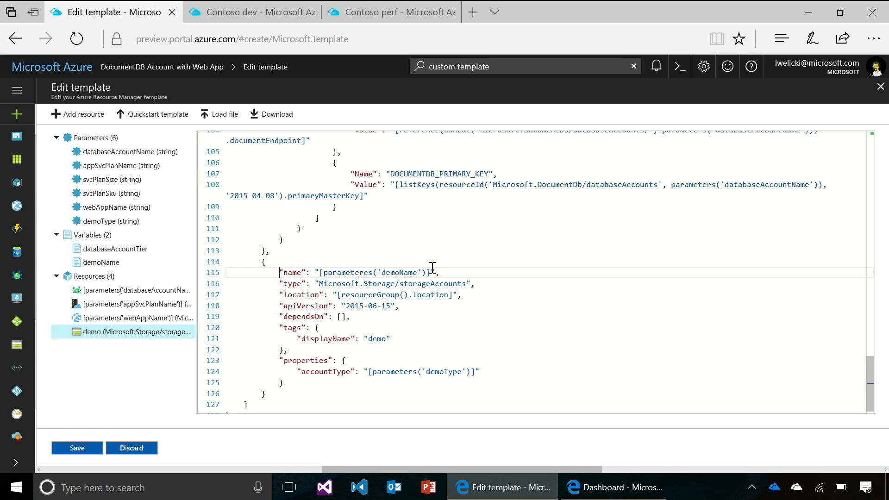
left_click(378, 274)
left_click(369, 273)
key("BackSpace")
double_click(385, 272)
type("webAppName")
Step: Review the database account resource and the webAppName parameter, and save the edited template
left_click(125, 290)
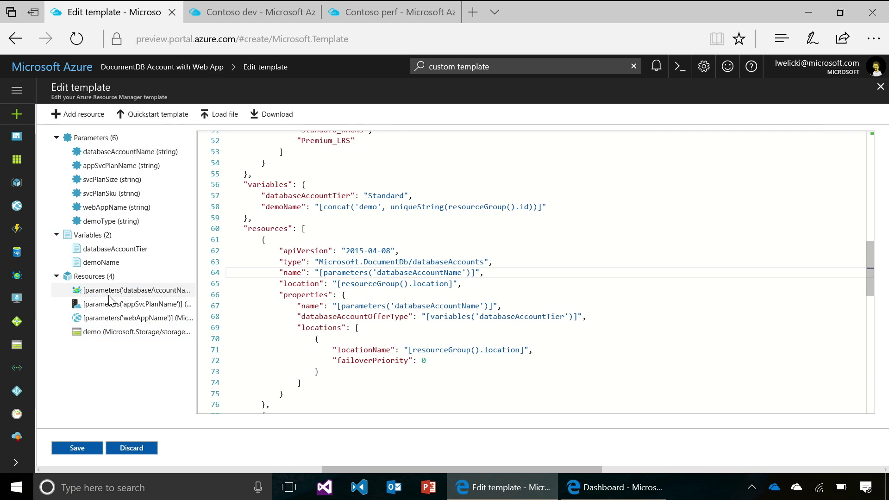
left_click(105, 209)
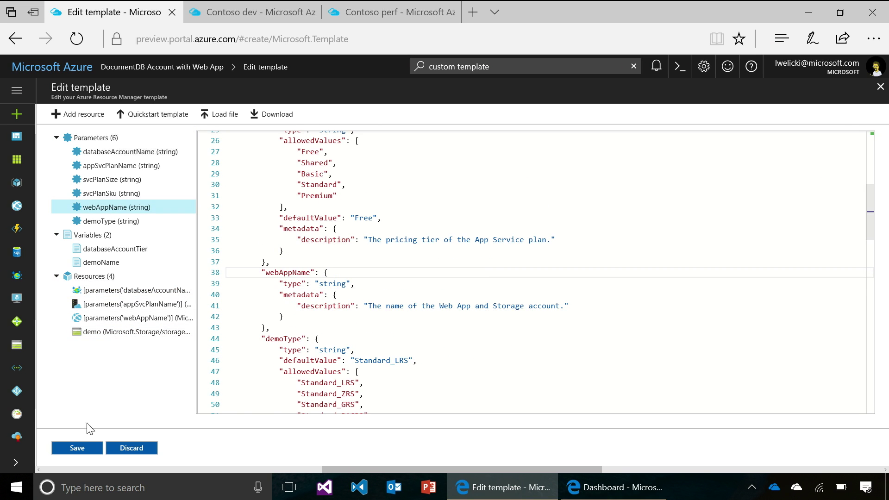
left_click(73, 450)
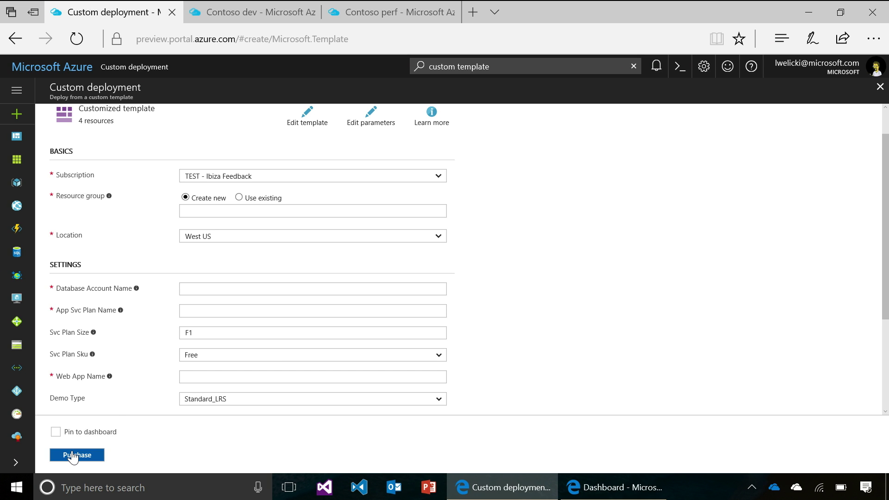
Step: Check the Web App Name setting's description, and close the custom deployment form, discarding its unsaved edits
mouse_move(110, 377)
left_click(880, 92)
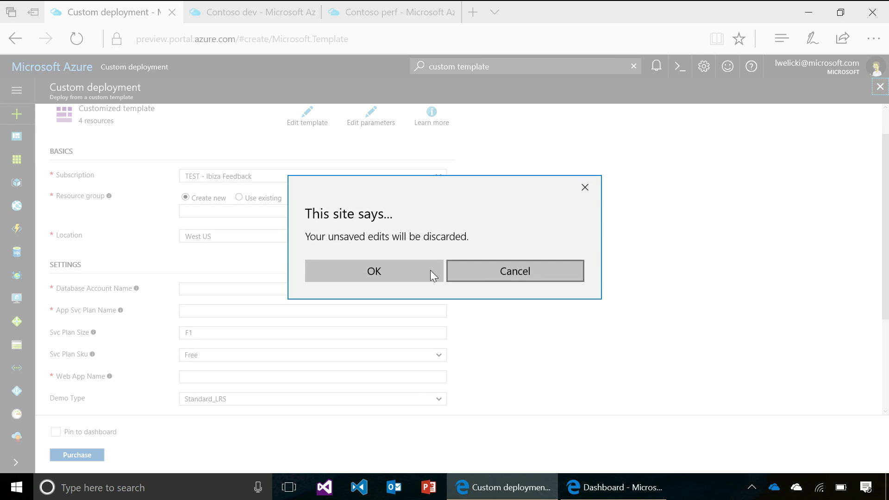
left_click(421, 269)
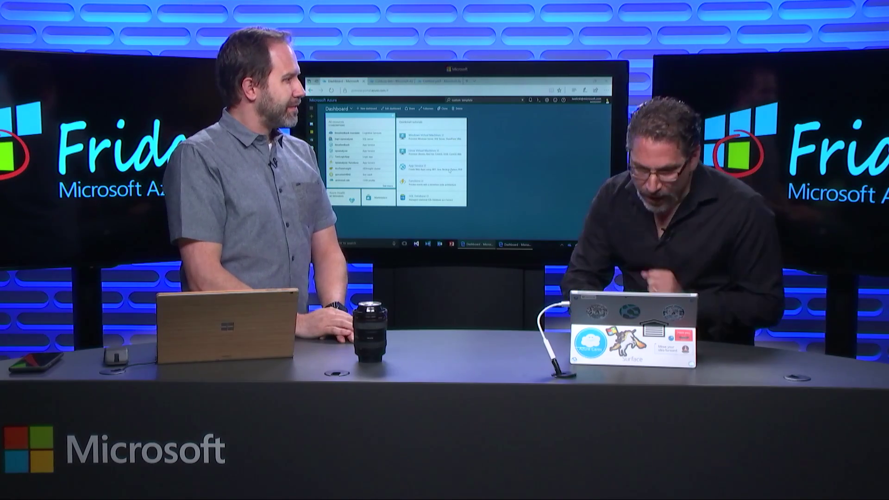
Step: Replace the global search with "screenreader" and open the ScreenReader1 virtual machine
left_click(475, 100)
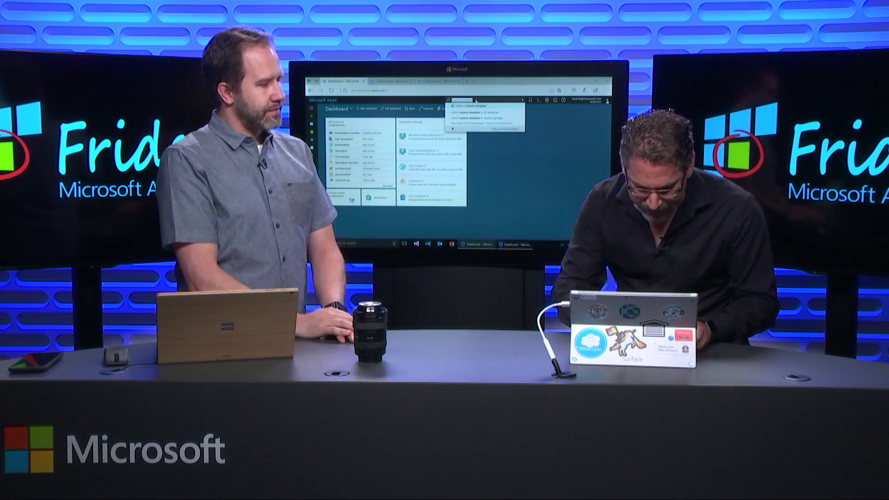
type("screenreader")
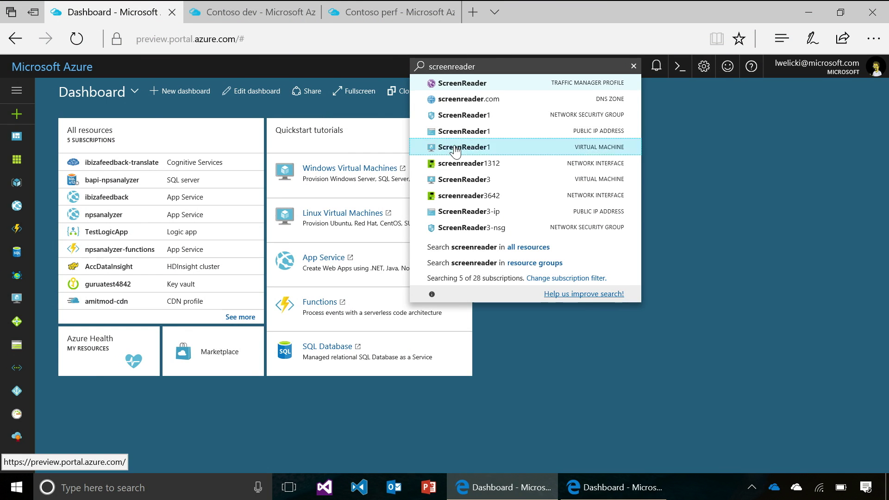
left_click(455, 148)
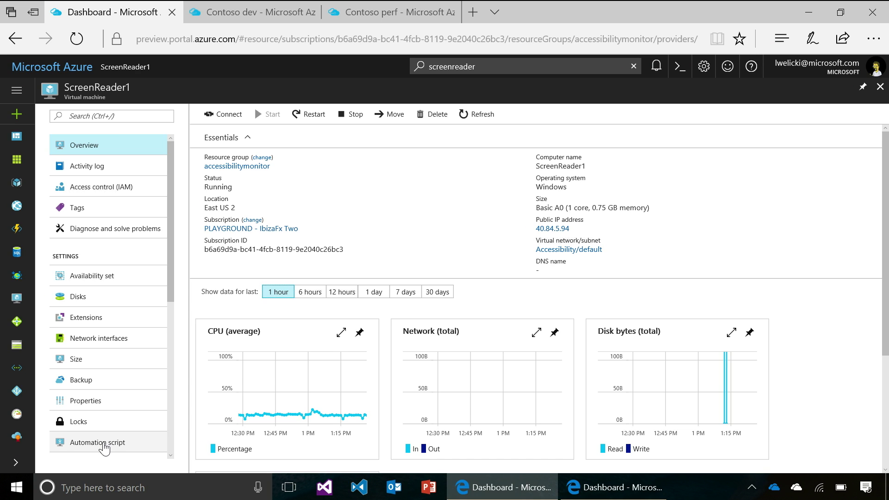
Step: Open the virtual machine's automation script and look through its Parameters, CLI, CLI 2.0, PowerShell and .NET versions
left_click(102, 443)
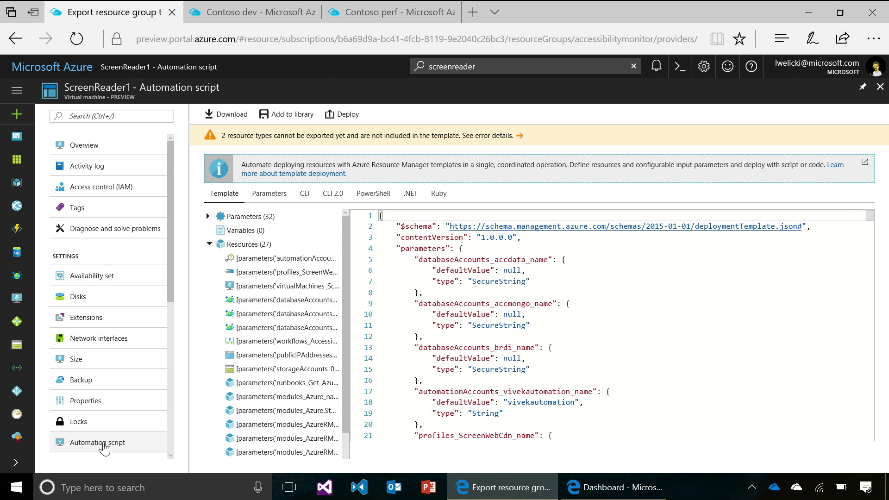
left_click(281, 195)
left_click(302, 198)
left_click(332, 194)
key("Right")
key("Right")
key("Right")
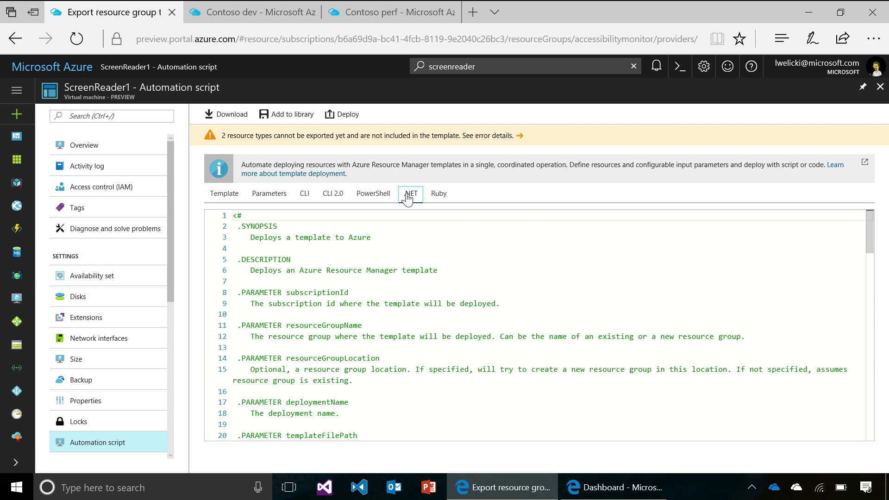
left_click(303, 202)
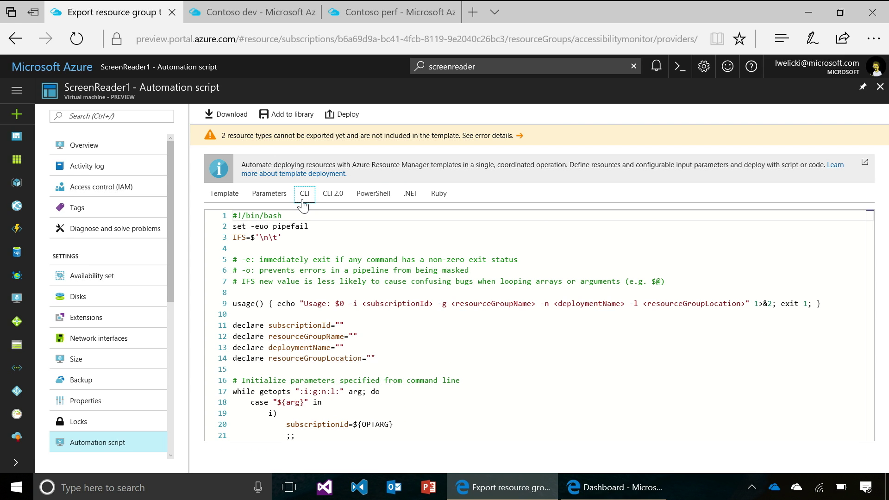
left_click(325, 200)
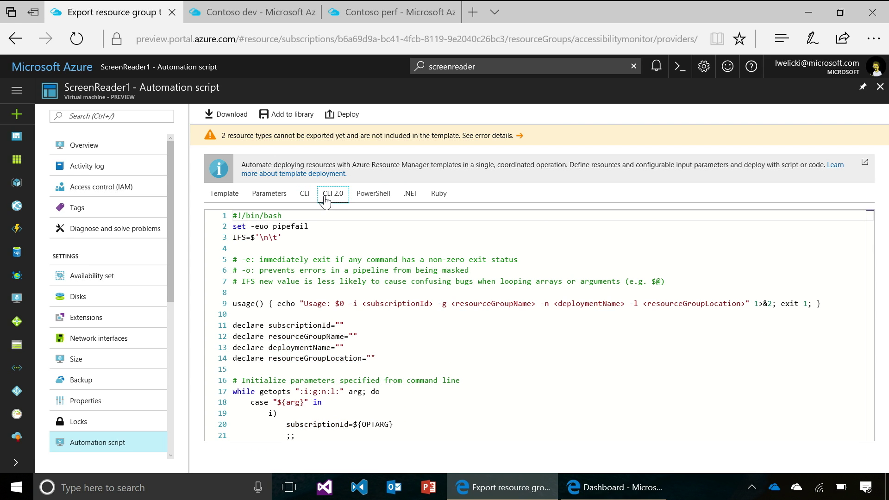